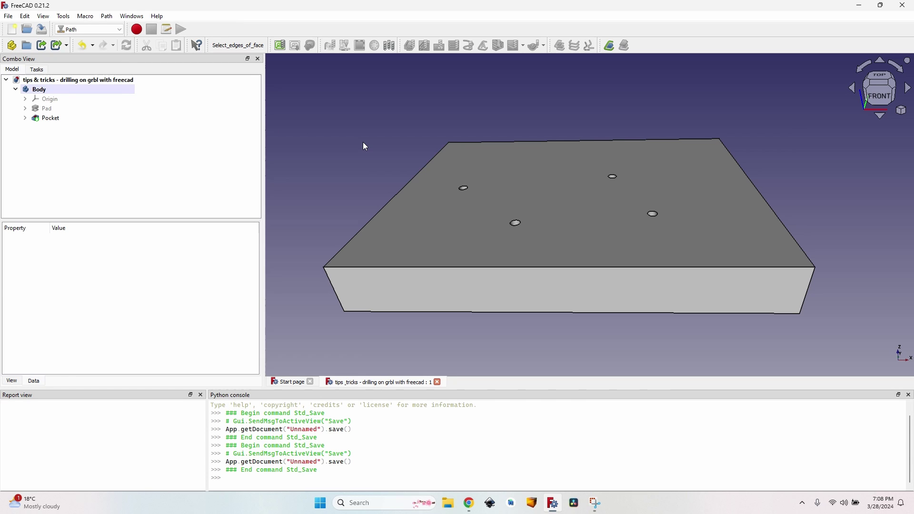
Orbit the 3D view to look around the block with four drilled holes
{"action": "middle_click_drag", "start_coordinate": [364, 143], "coordinate": [342, 123]}
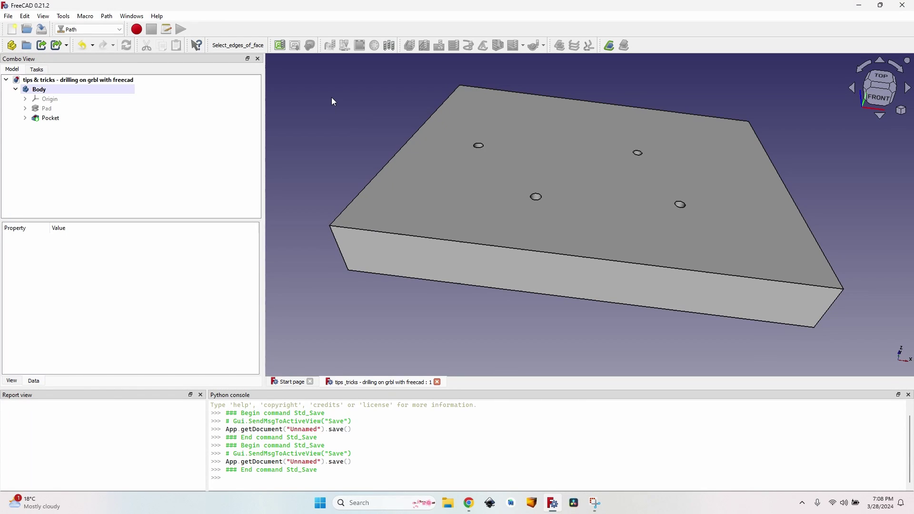
Create the Job for the Body and add the 5mm_Drill.fctb tool bit
{"action": "left_click", "coordinate": [283, 48]}
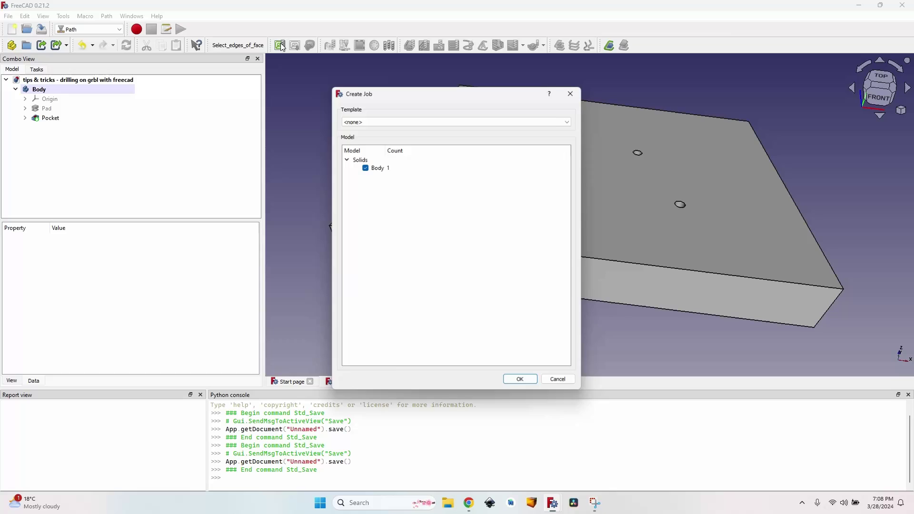
{"action": "left_click", "coordinate": [519, 379]}
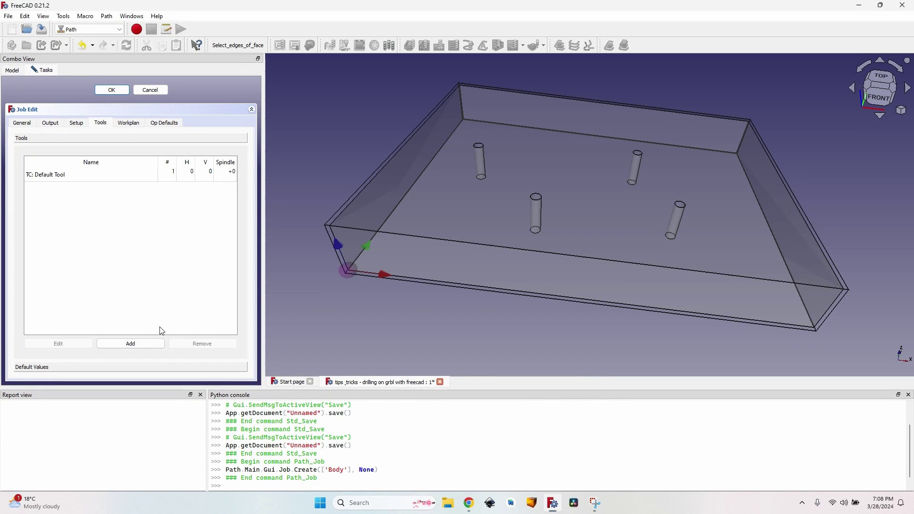
{"action": "left_click", "coordinate": [128, 344]}
{"action": "double_click", "coordinate": [149, 147]}
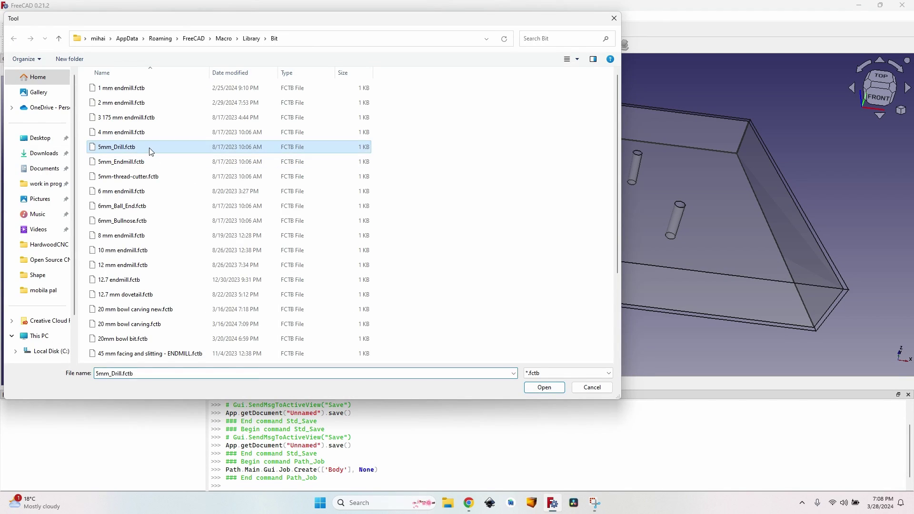
Set the drill's feeds to 2500 and spindle to 1800, remove TC: Default Tool, and confirm
{"action": "double_click", "coordinate": [194, 173]}
{"action": "type", "text": "25000"}
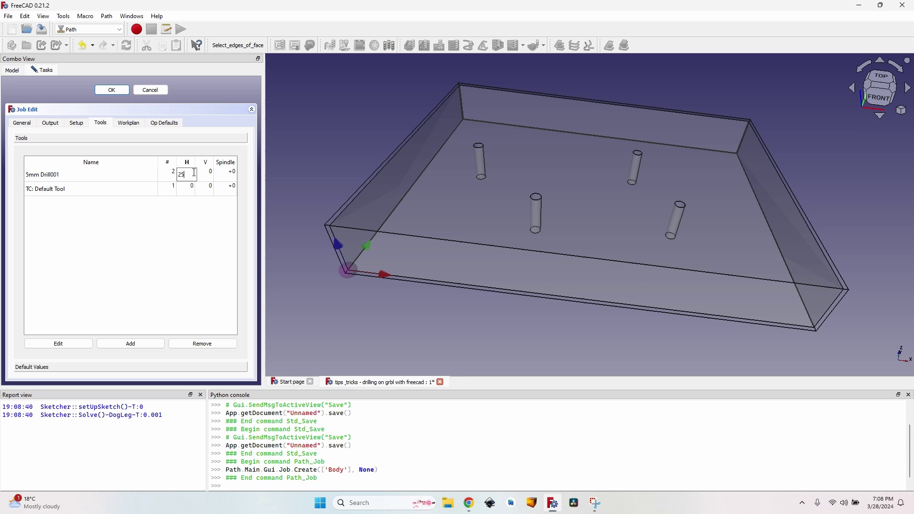
{"action": "key", "text": "Tab"}
{"action": "type", "text": "2500"}
{"action": "key", "text": "Tab"}
{"action": "type", "text": "18"}
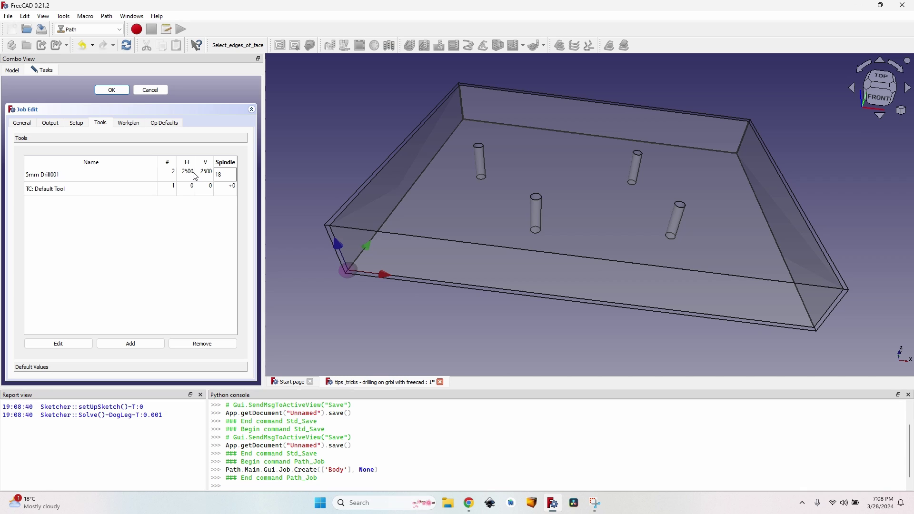
{"action": "left_click", "coordinate": [192, 189]}
{"action": "left_click", "coordinate": [210, 344]}
{"action": "left_click", "coordinate": [112, 90]}
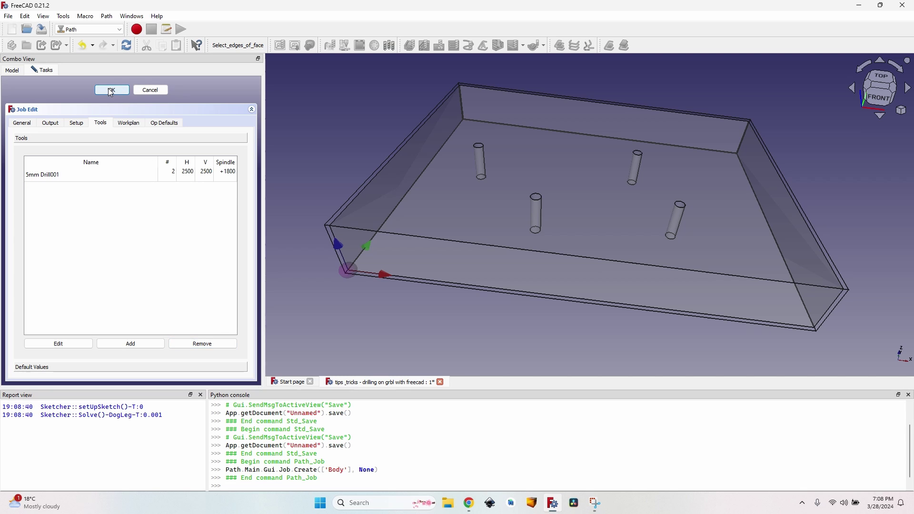
Add a Drilling operation to the Job for the four 5 mm holes, applying the toolpath
{"action": "left_click", "coordinate": [123, 128]}
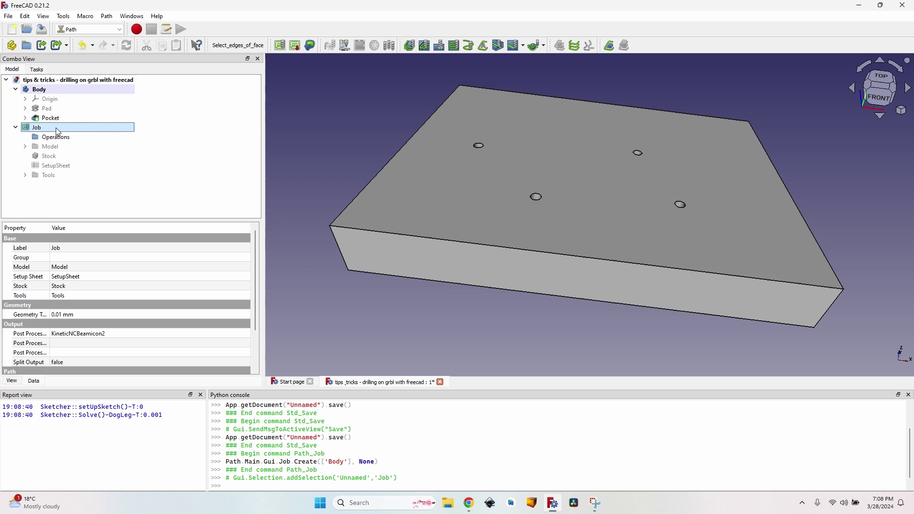
{"action": "left_click", "coordinate": [439, 45]}
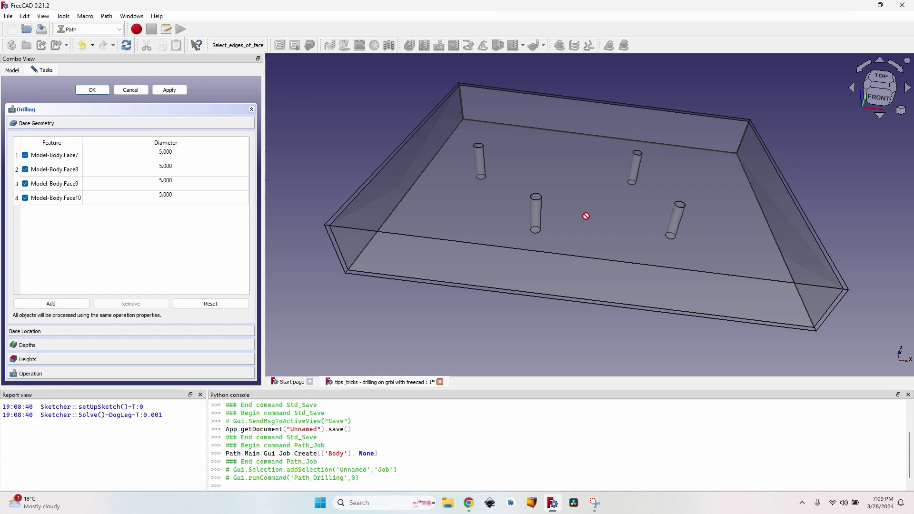
{"action": "left_click", "coordinate": [184, 90]}
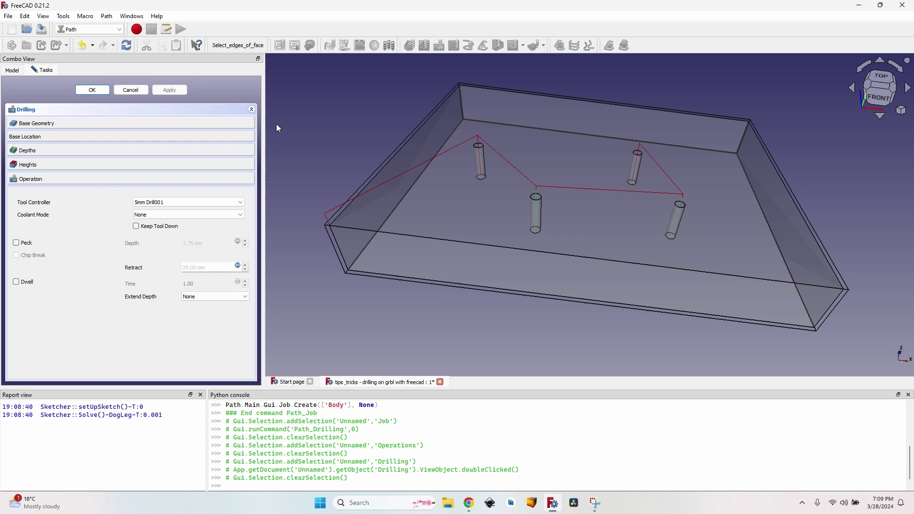
{"action": "left_click", "coordinate": [93, 91]}
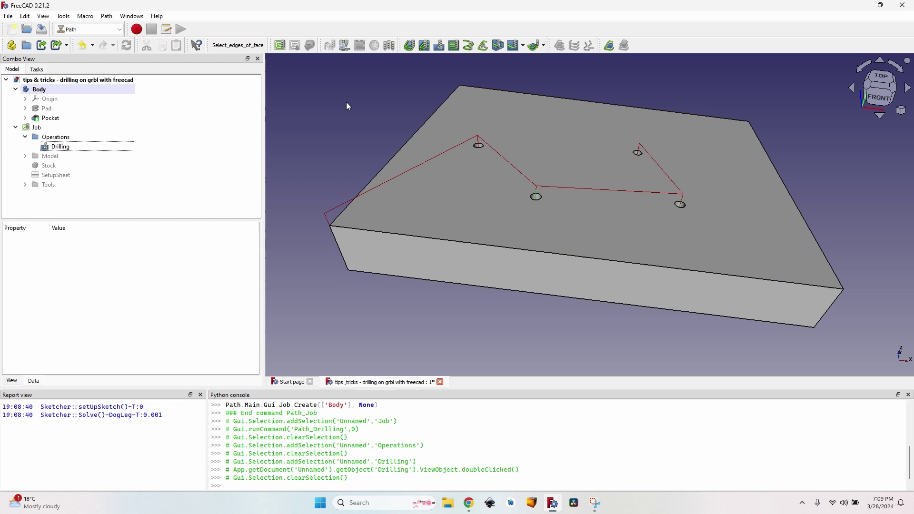
Post-process the Job over the .nc file in Open Source CNC and scroll the G81 output
{"action": "left_click", "coordinate": [69, 127]}
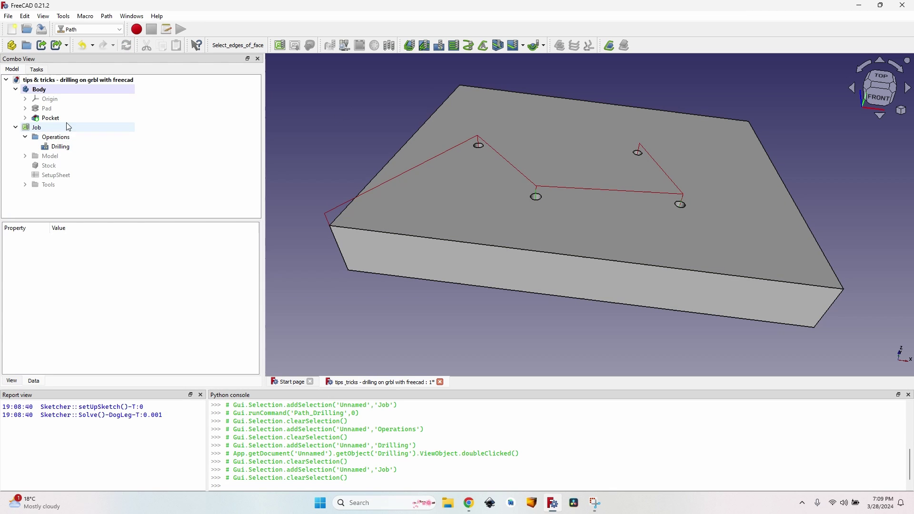
{"action": "left_click", "coordinate": [69, 132]}
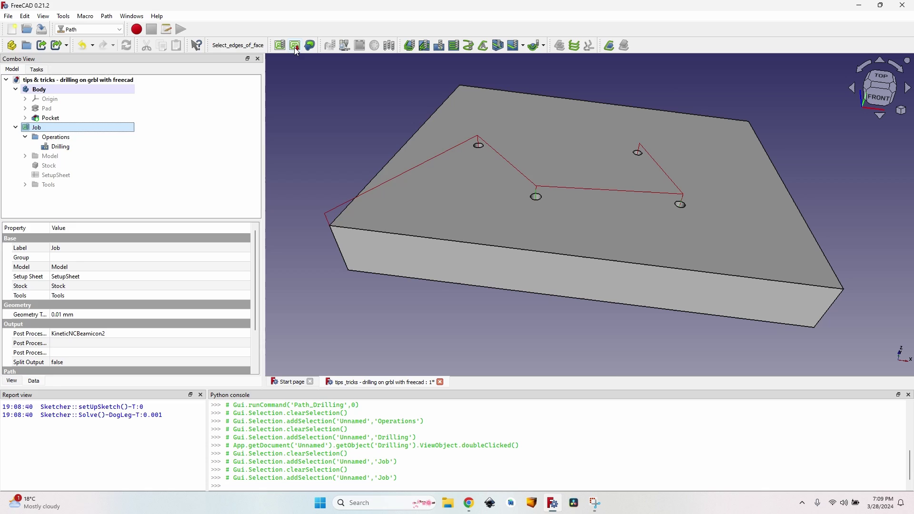
{"action": "left_click", "coordinate": [296, 45]}
{"action": "left_click", "coordinate": [45, 211]}
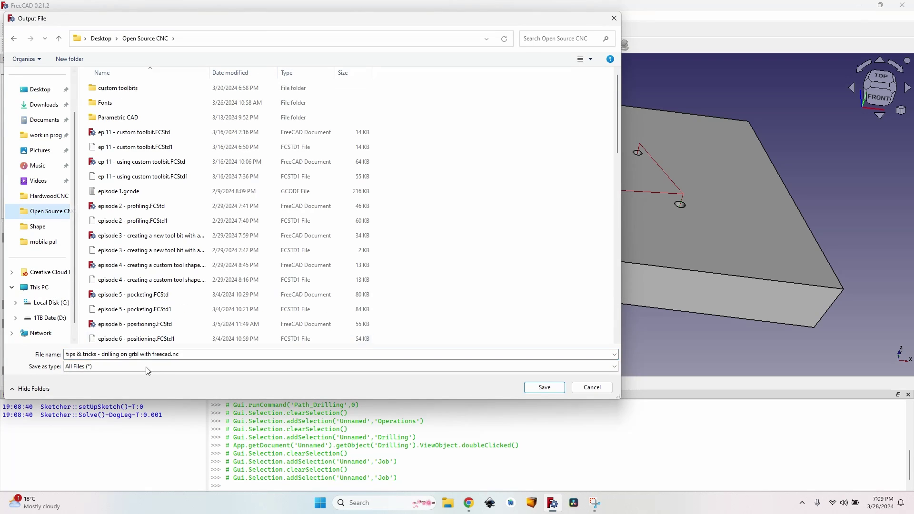
{"action": "left_click", "coordinate": [533, 388]}
{"action": "left_click", "coordinate": [490, 254]}
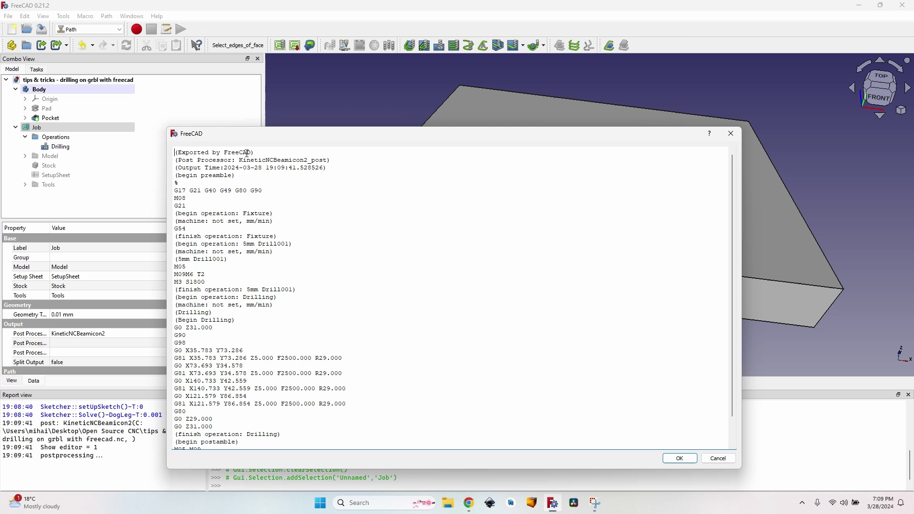
{"action": "scroll", "coordinate": [375, 311], "scroll_direction": "down", "scroll_amount": 2}
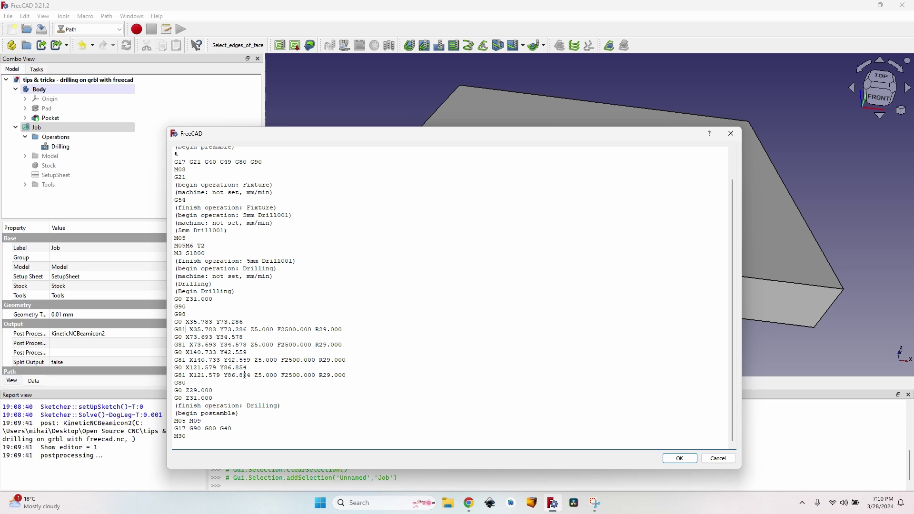
{"action": "left_click", "coordinate": [469, 503]}
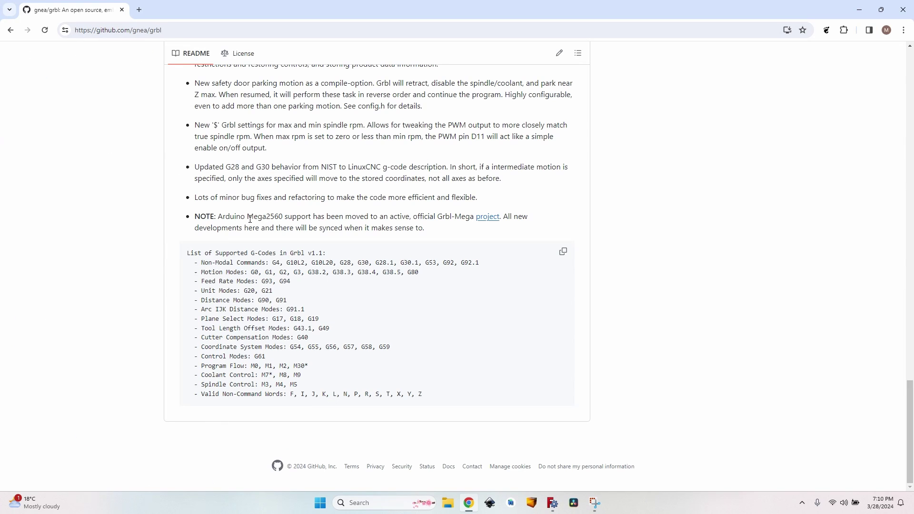
{"action": "left_click_drag", "start_coordinate": [187, 254], "coordinate": [339, 254]}
{"action": "left_click", "coordinate": [339, 254]}
{"action": "key", "text": "alt+Tab"}
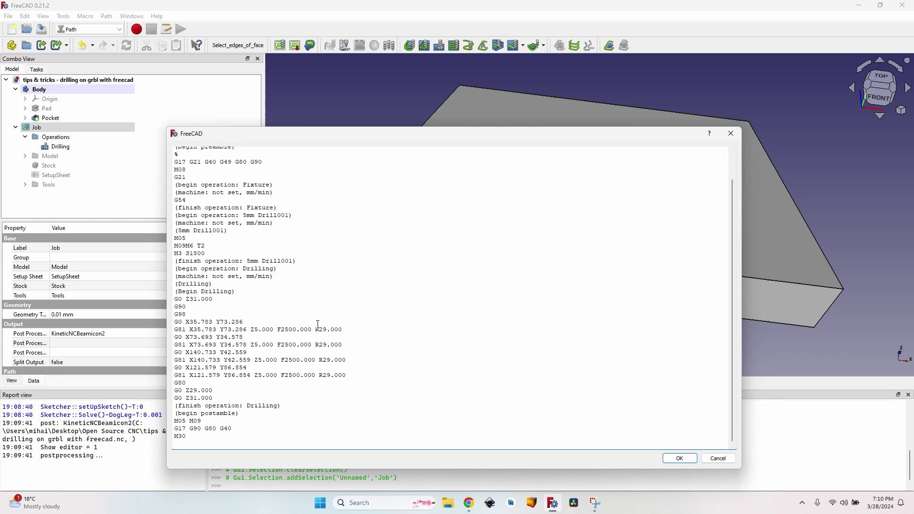
Close the G-code preview and reopen the Drilling operation under Job > Operations for editing
{"action": "left_click", "coordinate": [680, 458]}
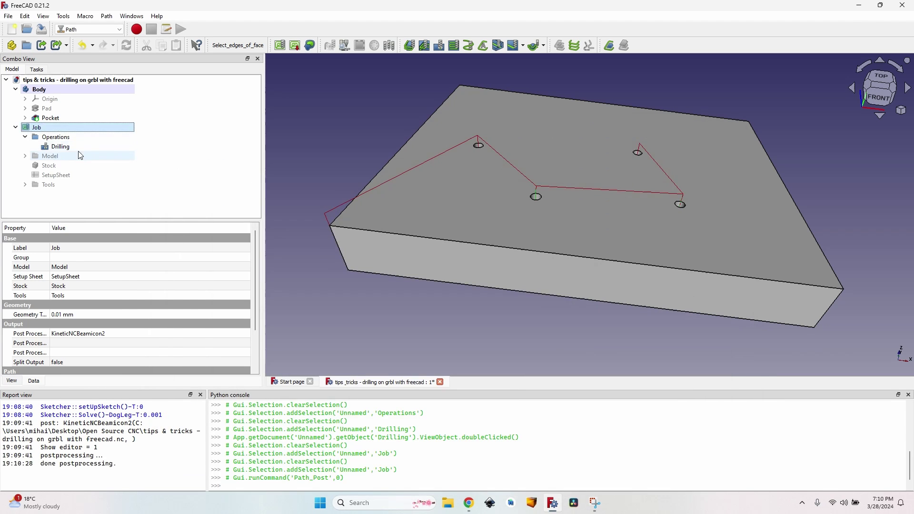
{"action": "double_click", "coordinate": [61, 147]}
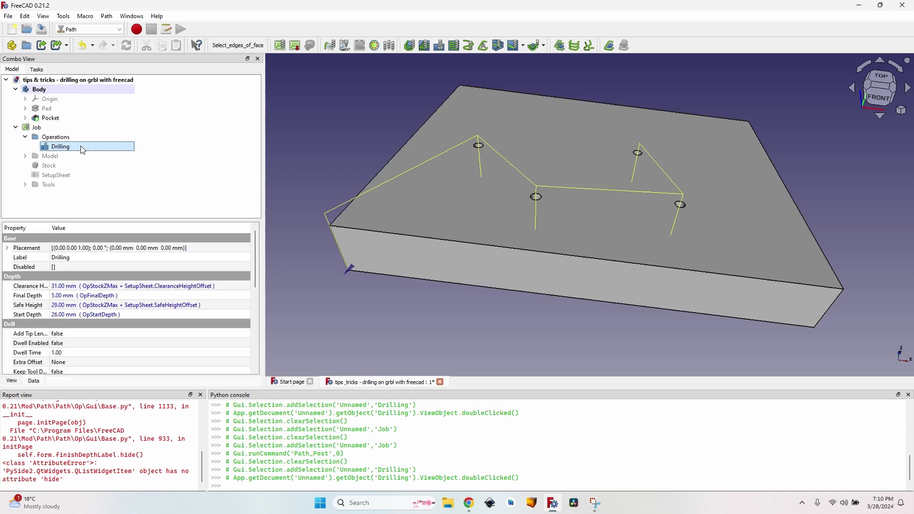
{"action": "double_click", "coordinate": [81, 147]}
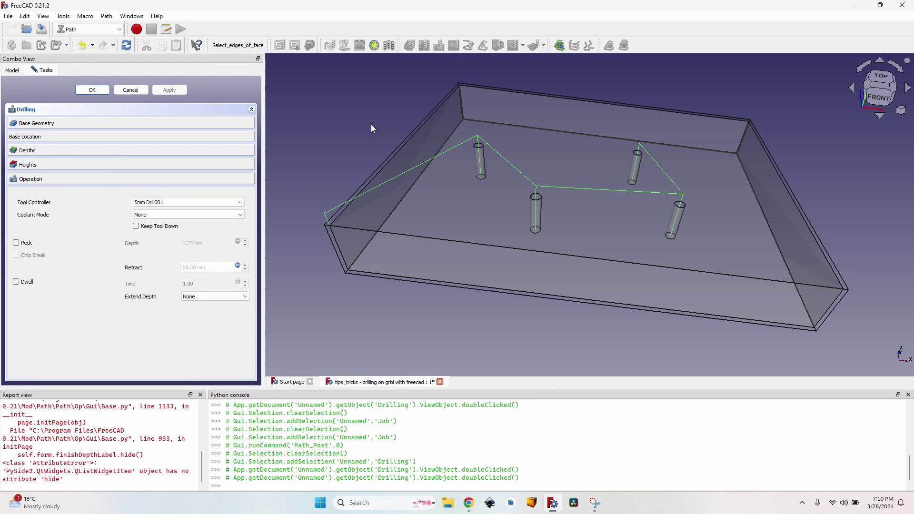
Discard the Drilling edits and choose grbl as the Job's post-processor on the Output tab
{"action": "left_click", "coordinate": [130, 90]}
{"action": "double_click", "coordinate": [82, 130]}
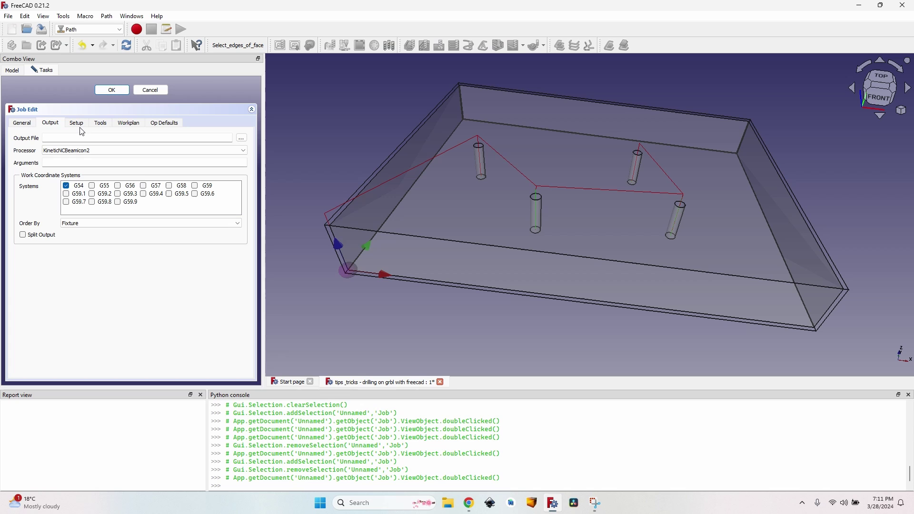
{"action": "left_click", "coordinate": [92, 151]}
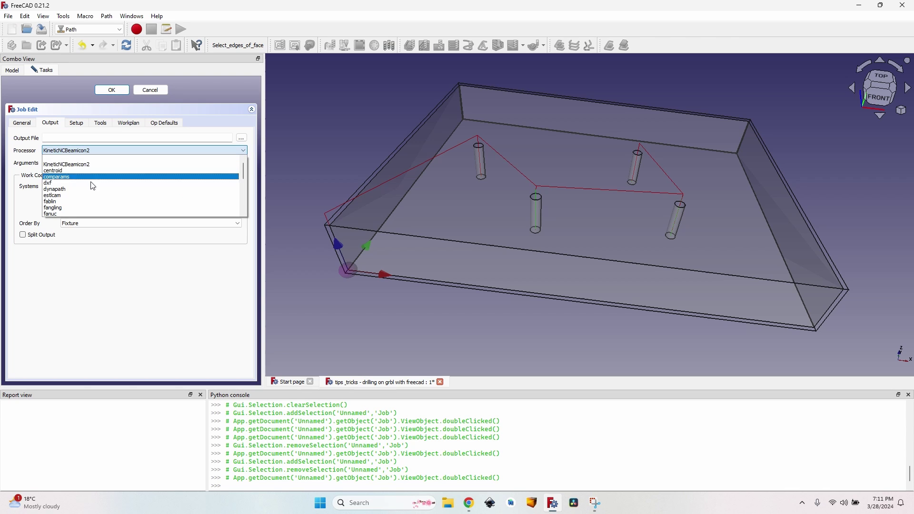
{"action": "scroll", "coordinate": [93, 186], "scroll_direction": "down", "scroll_amount": 3}
{"action": "left_click", "coordinate": [97, 199]}
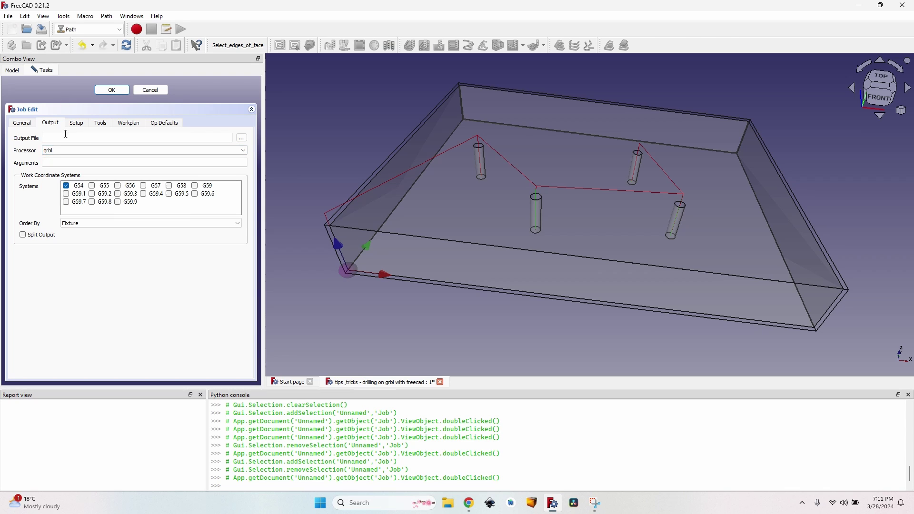
{"action": "left_click", "coordinate": [111, 91]}
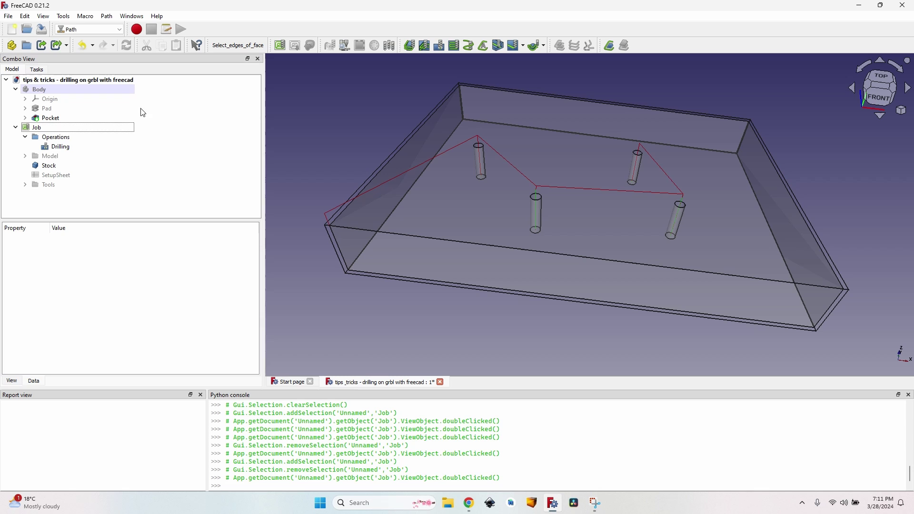
Re-export the Job with grbl over the .nc file in Open Source CNC, then close the preview
{"action": "left_click", "coordinate": [63, 129]}
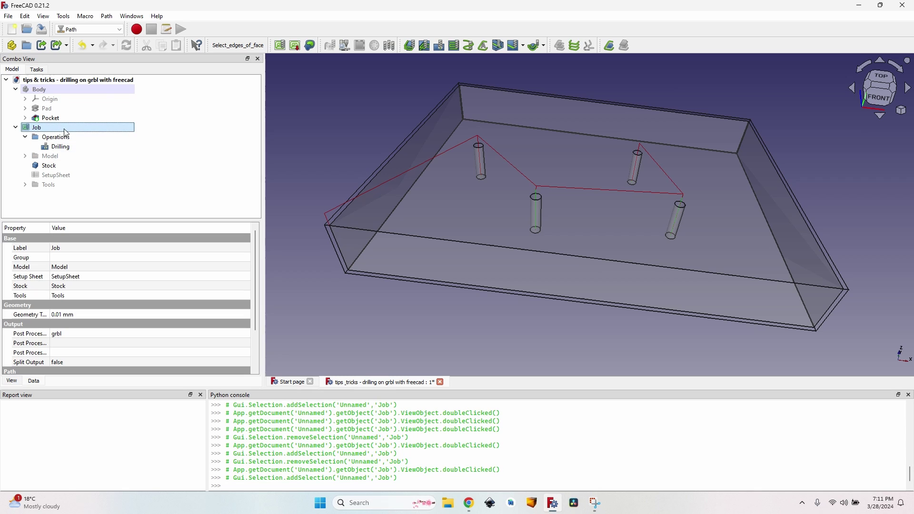
{"action": "left_click", "coordinate": [296, 46]}
{"action": "left_click", "coordinate": [44, 211]}
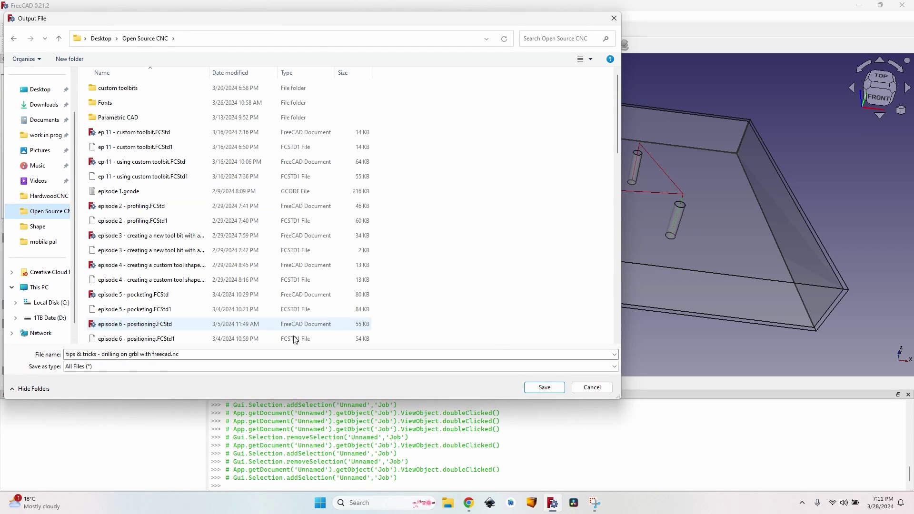
{"action": "left_click", "coordinate": [545, 387]}
{"action": "left_click", "coordinate": [488, 250]}
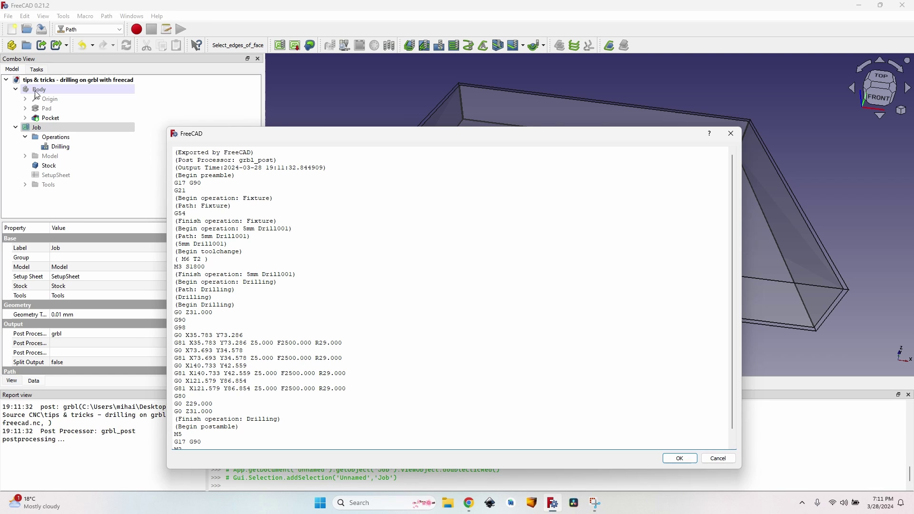
{"action": "left_click", "coordinate": [735, 460]}
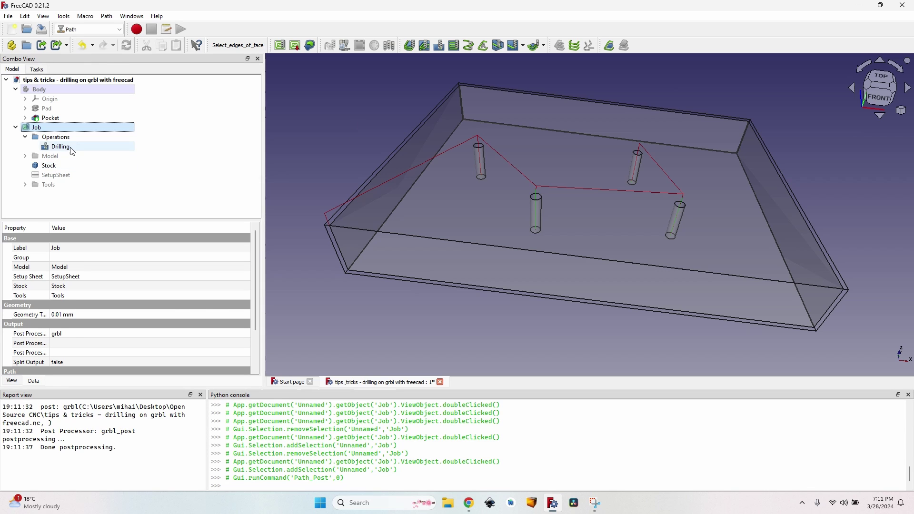
Enter --translate_drill as the Job's post-processor arguments on the Output tab
{"action": "double_click", "coordinate": [38, 127]}
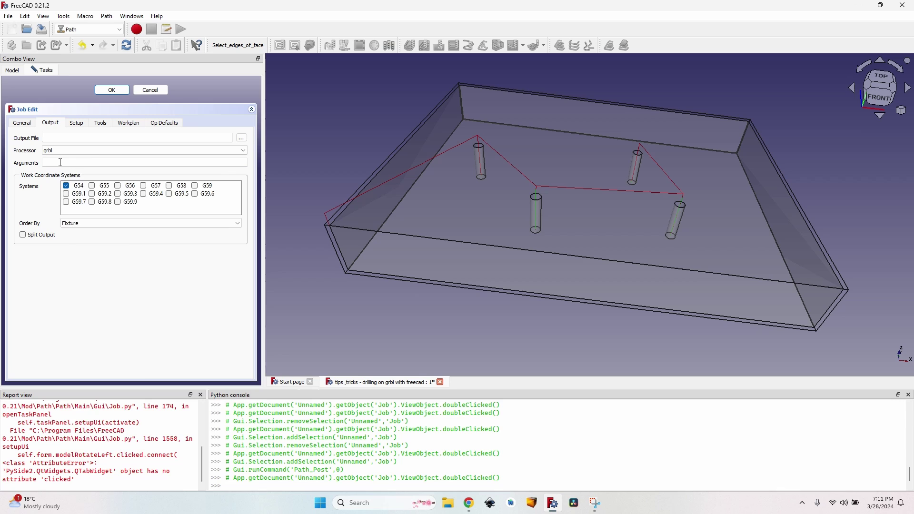
{"action": "mouse_move", "coordinate": [61, 163]}
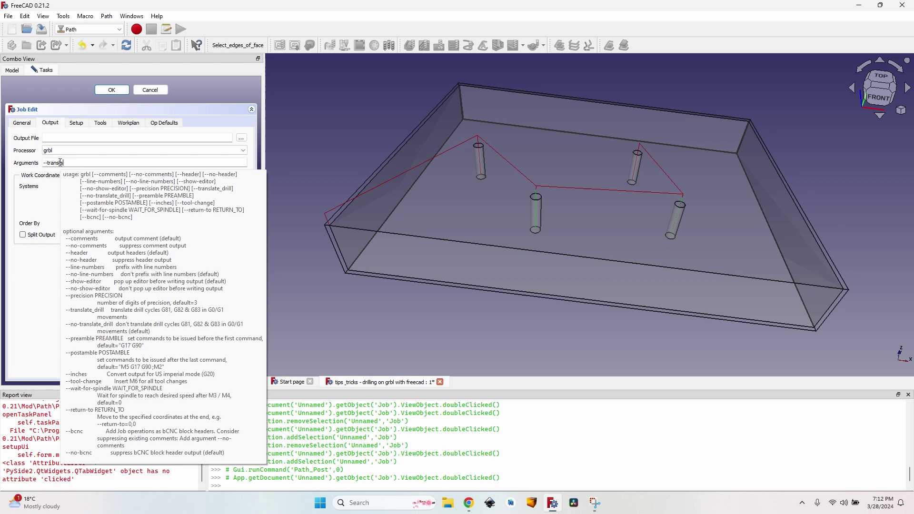
{"action": "left_click", "coordinate": [112, 90]}
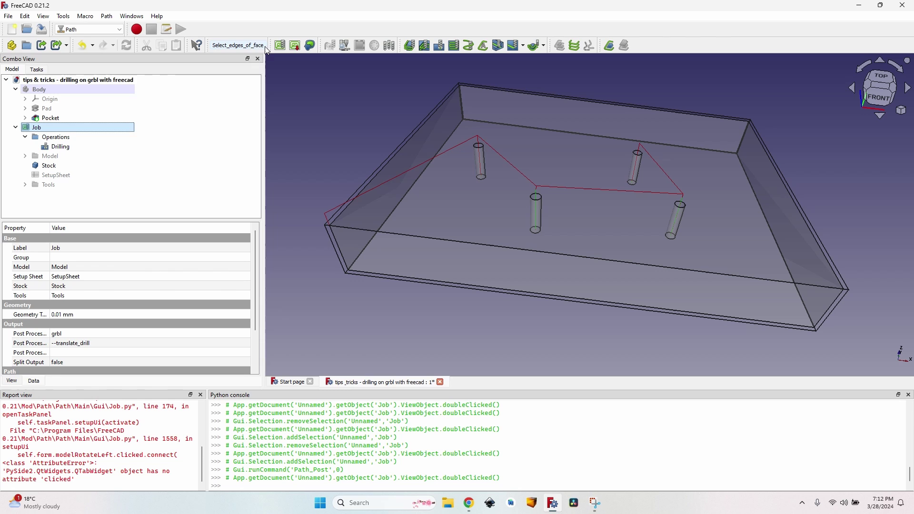
Post-process the Job again, overwriting the same .nc output file
{"action": "left_click", "coordinate": [295, 46]}
{"action": "key", "text": "Return"}
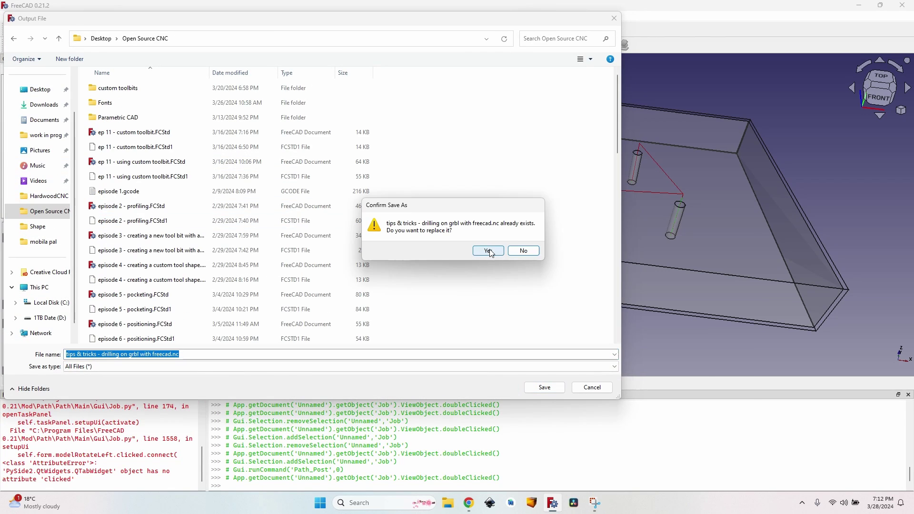
{"action": "left_click", "coordinate": [488, 251]}
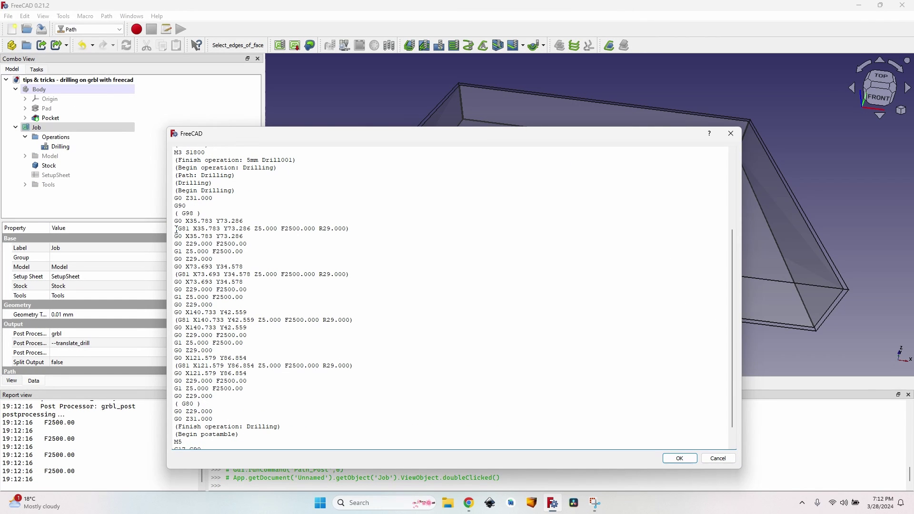
Inspect the commented-out G81 lines and the G0/G1 moves that replace them
{"action": "left_click_drag", "start_coordinate": [174, 230], "coordinate": [369, 227]}
{"action": "left_click", "coordinate": [213, 229]}
{"action": "left_click_drag", "start_coordinate": [176, 228], "coordinate": [359, 228]}
{"action": "left_click", "coordinate": [364, 230]}
{"action": "left_click_drag", "start_coordinate": [178, 236], "coordinate": [218, 254]}
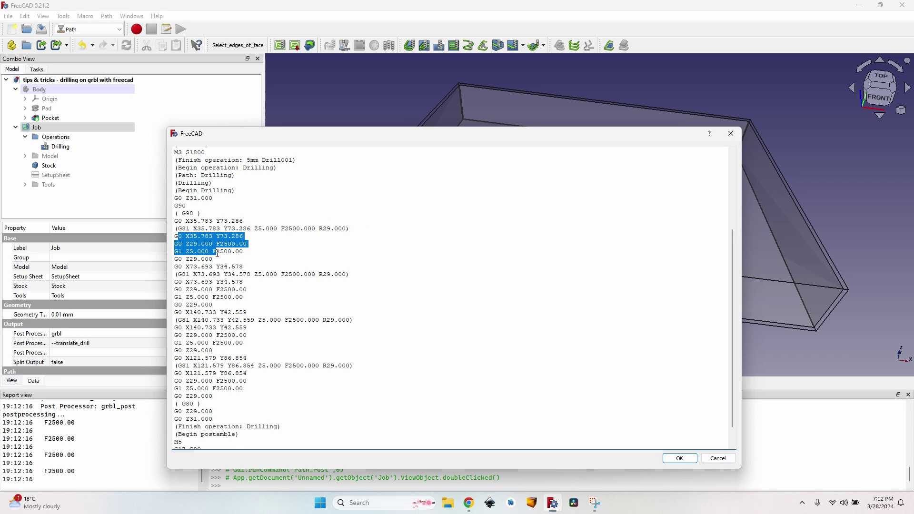
{"action": "left_click", "coordinate": [239, 259]}
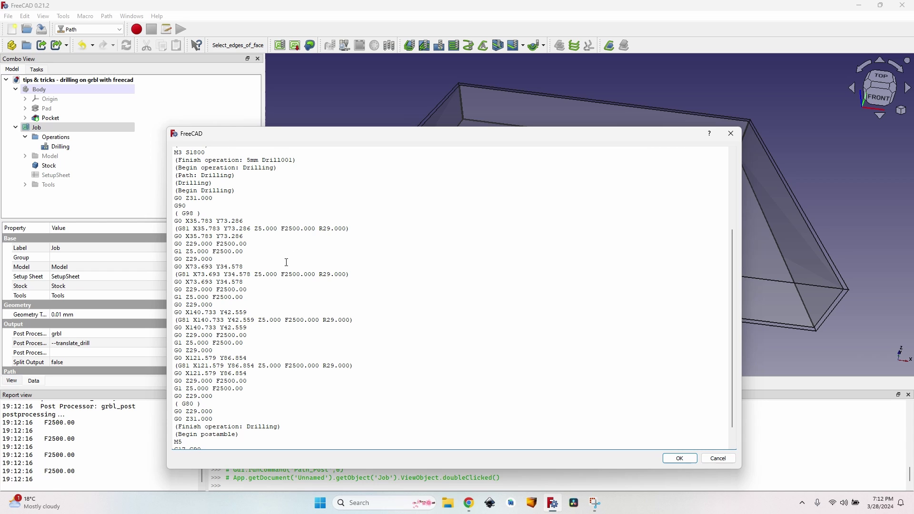
{"action": "scroll", "coordinate": [287, 262], "scroll_direction": "down", "scroll_amount": 1}
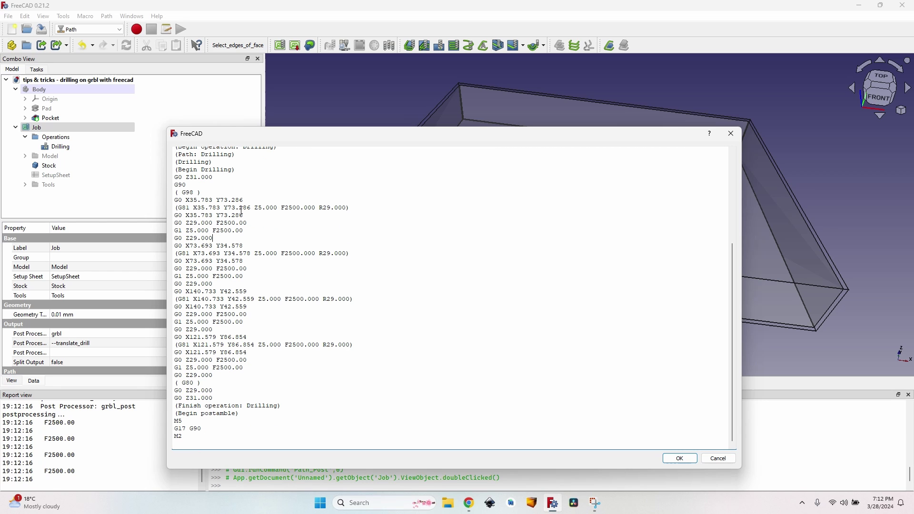
Close the preview and enable Dwell on the Drilling operation
{"action": "left_click", "coordinate": [717, 460]}
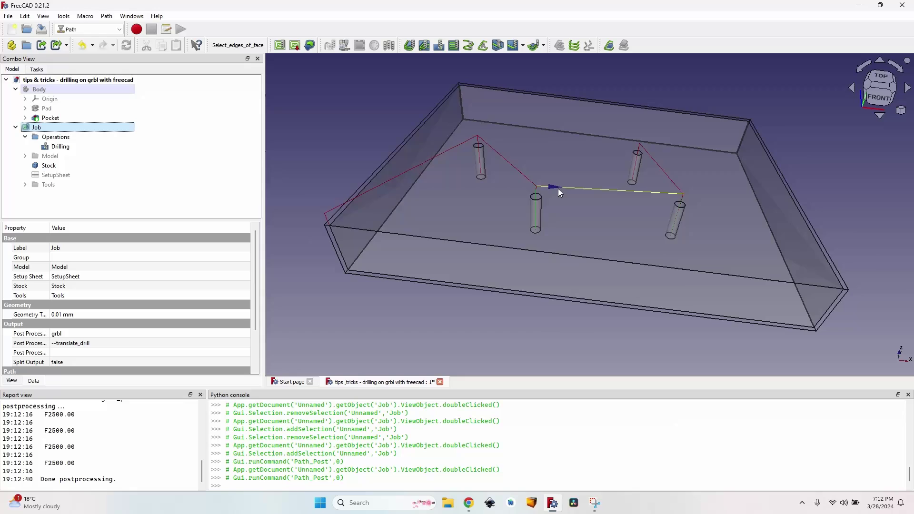
{"action": "left_click", "coordinate": [343, 157]}
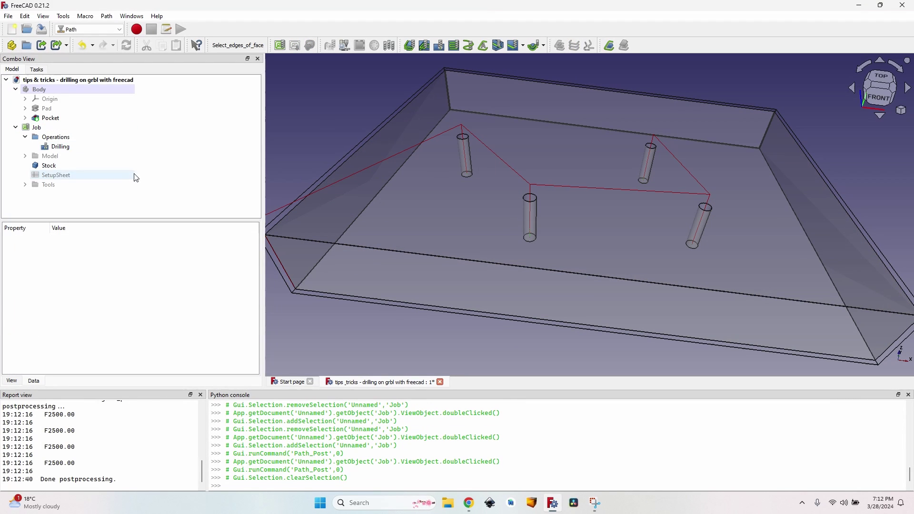
{"action": "double_click", "coordinate": [100, 150]}
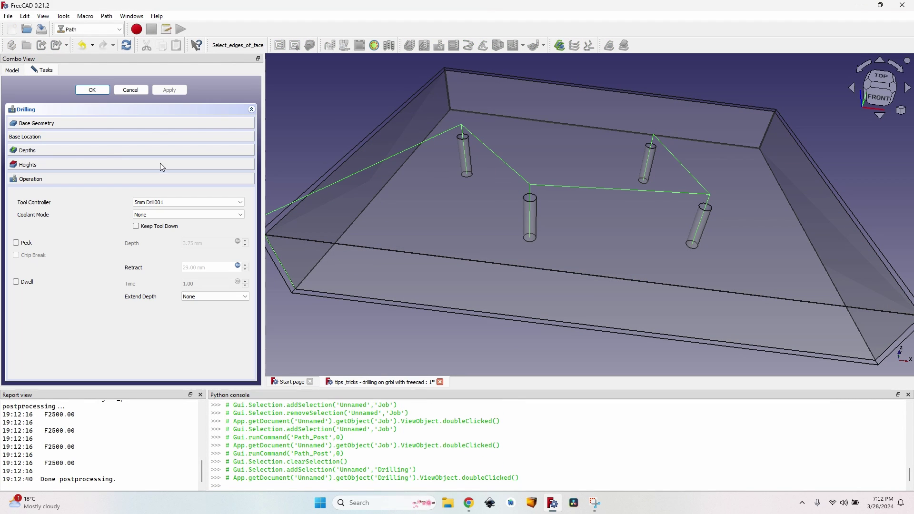
{"action": "left_click", "coordinate": [28, 282]}
{"action": "left_click", "coordinate": [170, 90]}
Re-export the Job's G-code over the file, review the G82 lines with G4 P1.0 pauses, and close it
{"action": "left_click", "coordinate": [92, 90]}
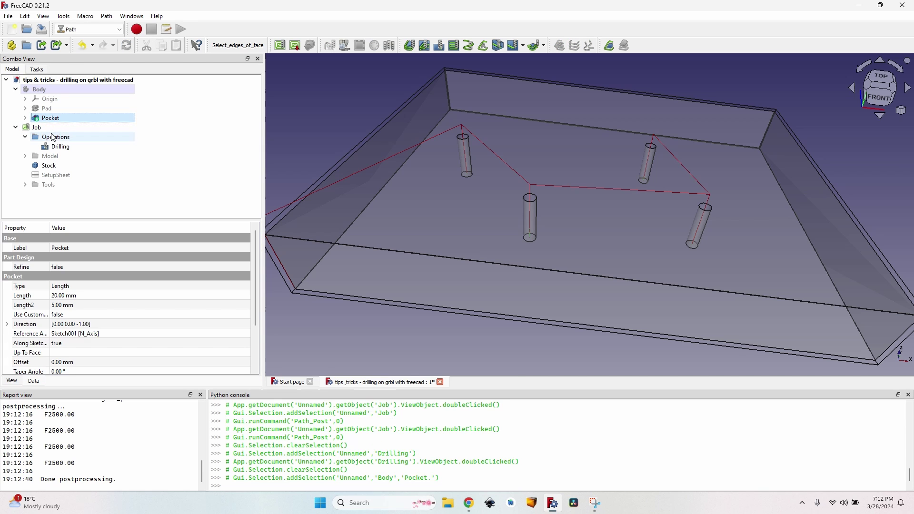
{"action": "left_click", "coordinate": [52, 118]}
{"action": "left_click", "coordinate": [37, 128]}
{"action": "left_click", "coordinate": [281, 45]}
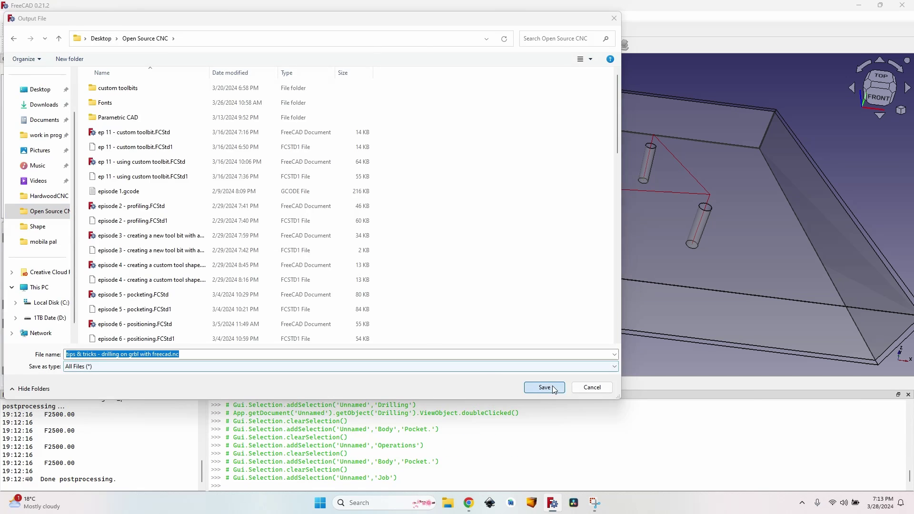
{"action": "key", "text": "Return"}
{"action": "left_click_drag", "start_coordinate": [179, 254], "coordinate": [193, 252]}
{"action": "left_click", "coordinate": [194, 251]}
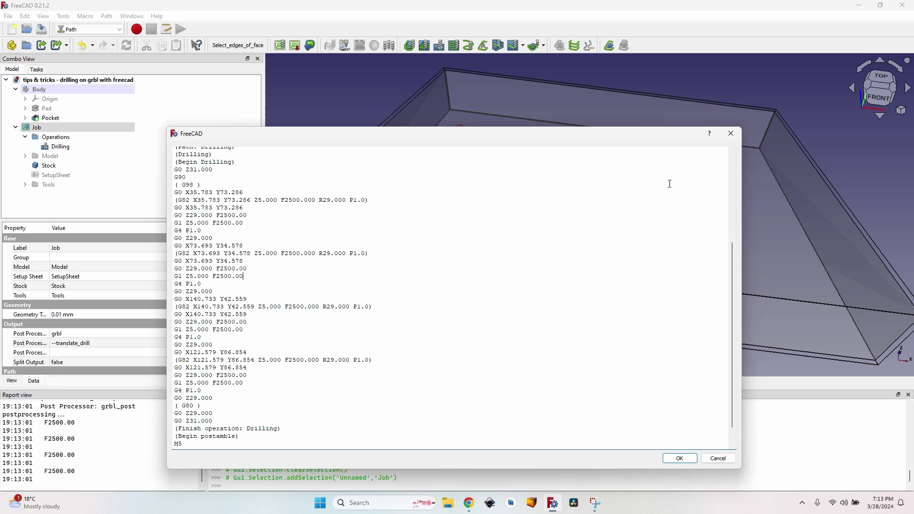
{"action": "left_click", "coordinate": [731, 134]}
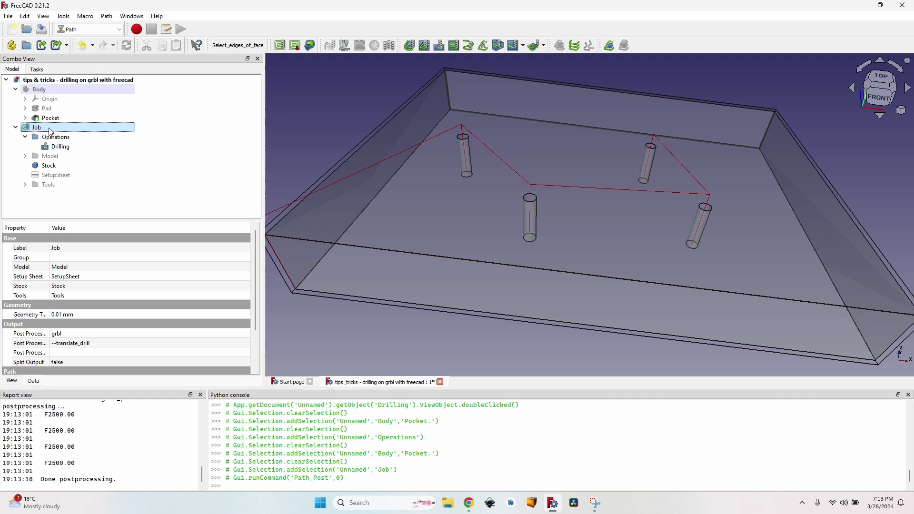
Turn on peck drilling for the Drilling operation
{"action": "double_click", "coordinate": [92, 153]}
{"action": "left_click", "coordinate": [17, 243]}
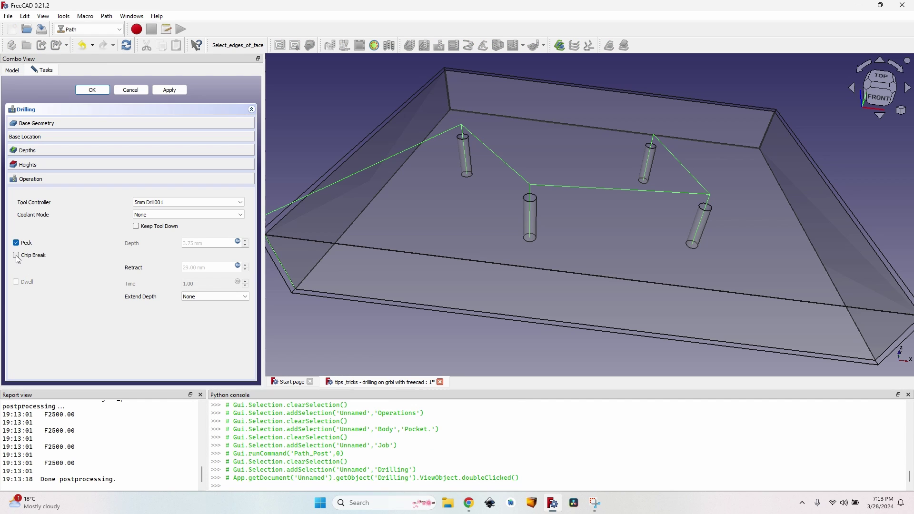
{"action": "left_click", "coordinate": [161, 90]}
{"action": "left_click", "coordinate": [92, 90]}
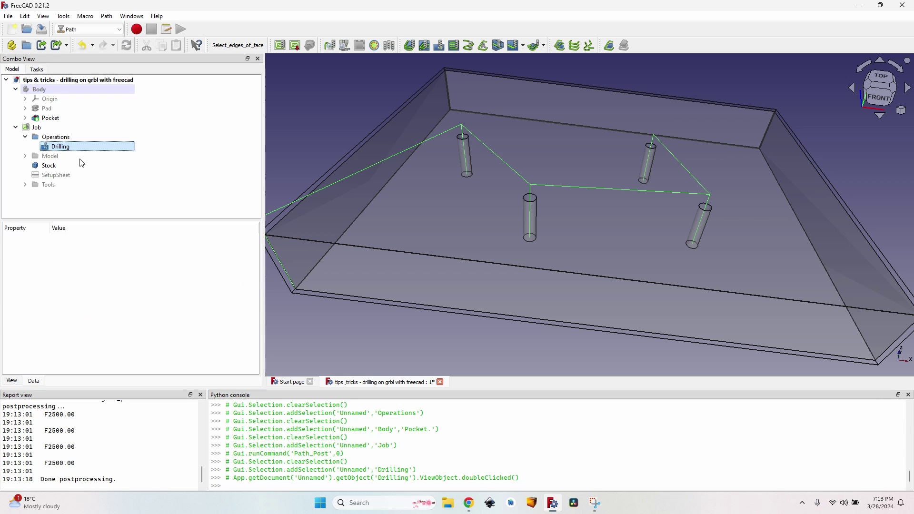
Post-process the Job and review the commented G83 line with its translated moves
{"action": "left_click", "coordinate": [37, 127]}
{"action": "left_click", "coordinate": [296, 45]}
{"action": "left_click_drag", "start_coordinate": [175, 343], "coordinate": [247, 367]}
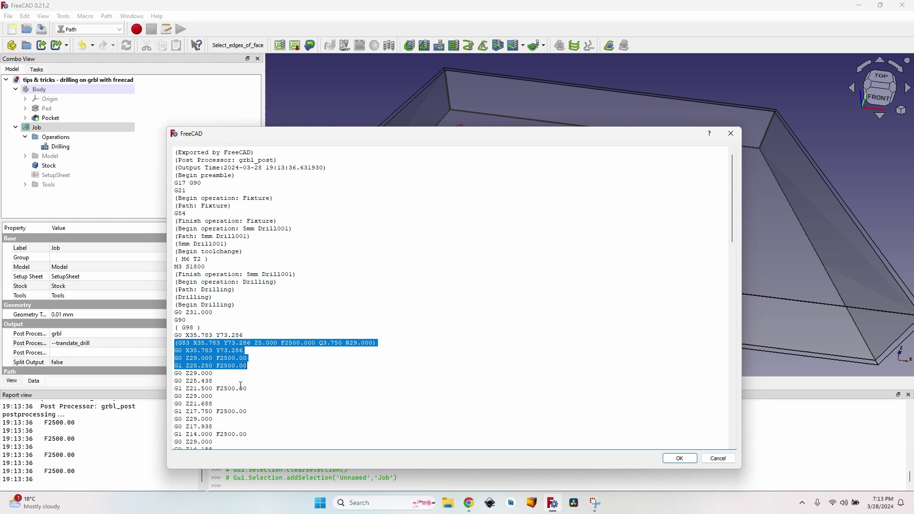
{"action": "left_click", "coordinate": [203, 359]}
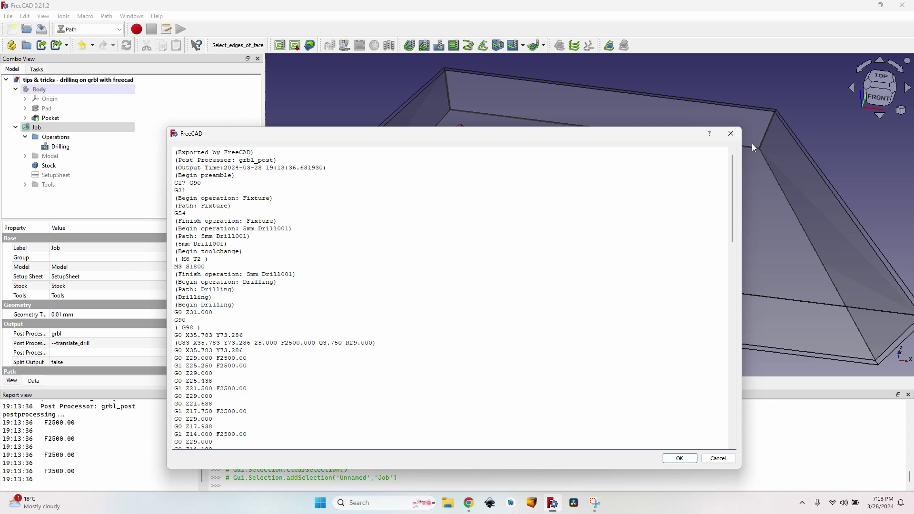
{"action": "left_click", "coordinate": [732, 135]}
Enable chip breaking on the Drilling operation
{"action": "double_click", "coordinate": [60, 147]}
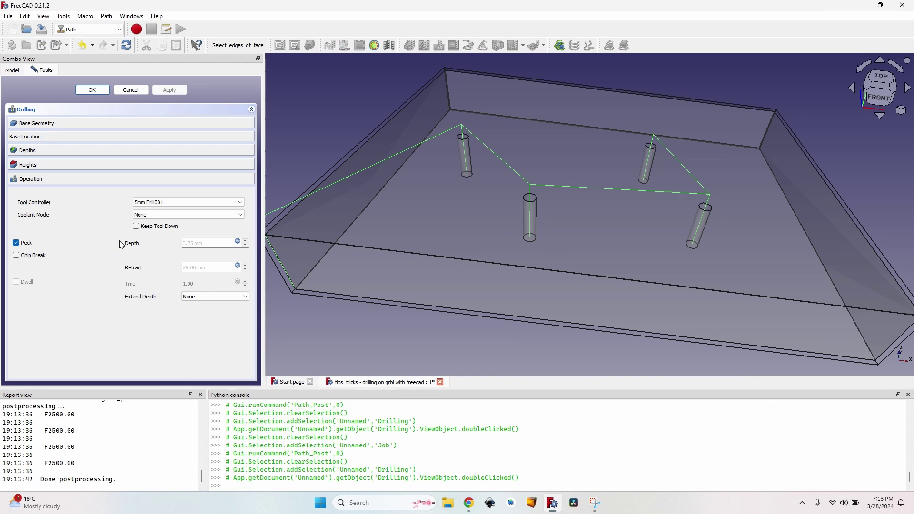
{"action": "left_click", "coordinate": [22, 256]}
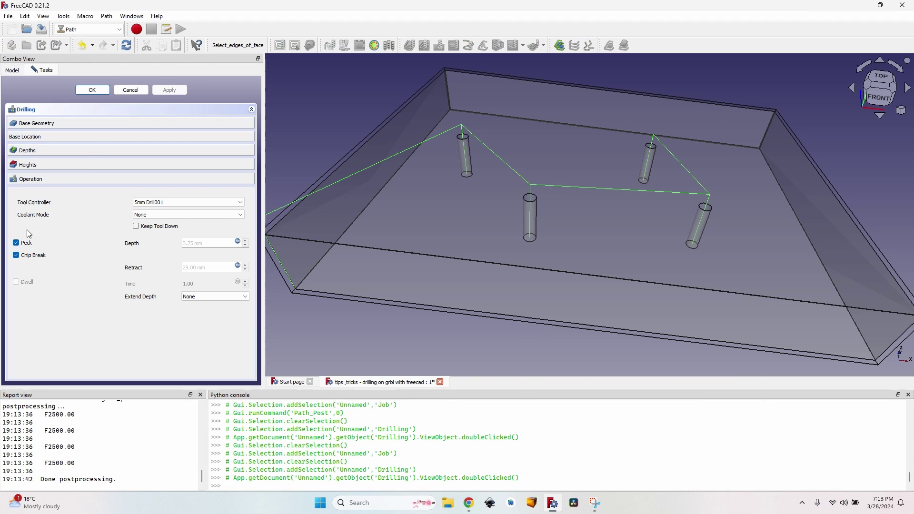
{"action": "left_click", "coordinate": [92, 90]}
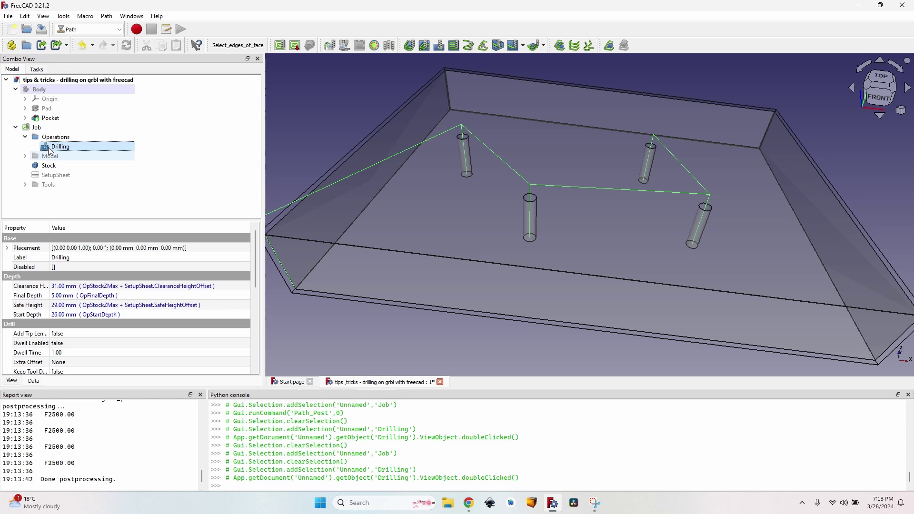
Re-post the Job, overwriting the .nc file in the Open Source CNC folder, and review the G73 cycles
{"action": "left_click", "coordinate": [57, 128]}
{"action": "left_click", "coordinate": [295, 45]}
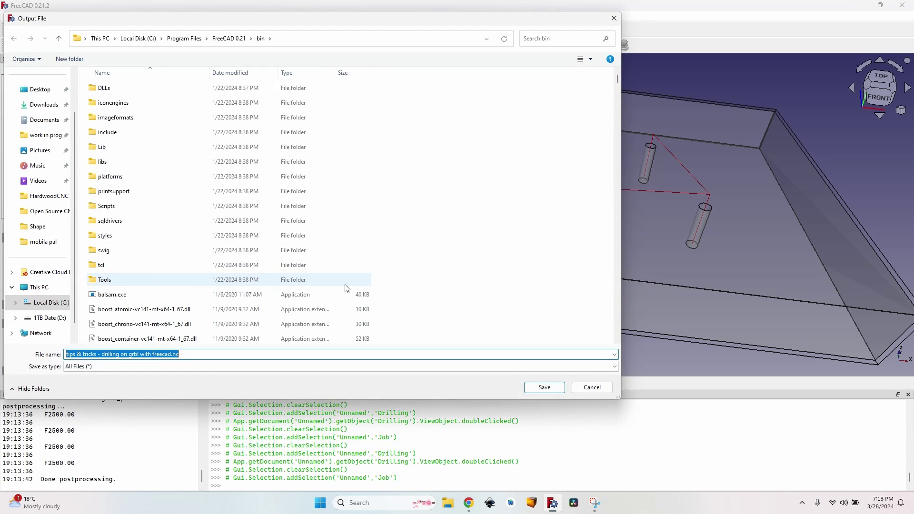
{"action": "left_click", "coordinate": [45, 212]}
{"action": "key", "text": "Return"}
{"action": "left_click", "coordinate": [490, 249]}
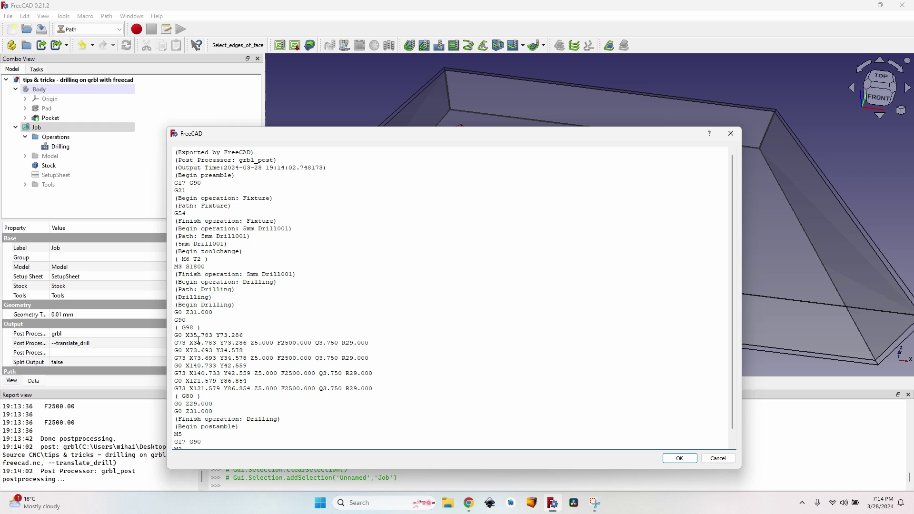
{"action": "scroll", "coordinate": [177, 329], "scroll_direction": "down", "scroll_amount": 1}
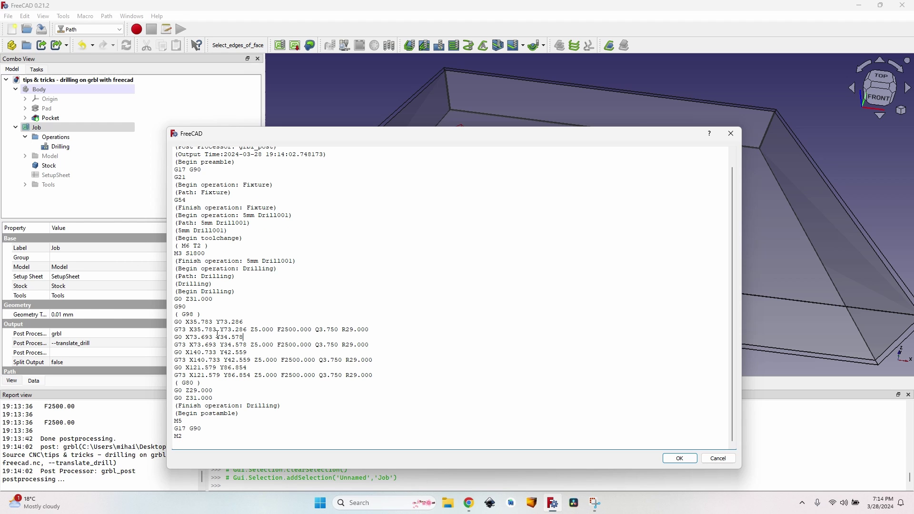
{"action": "key", "text": "Return"}
{"action": "double_click", "coordinate": [79, 148]}
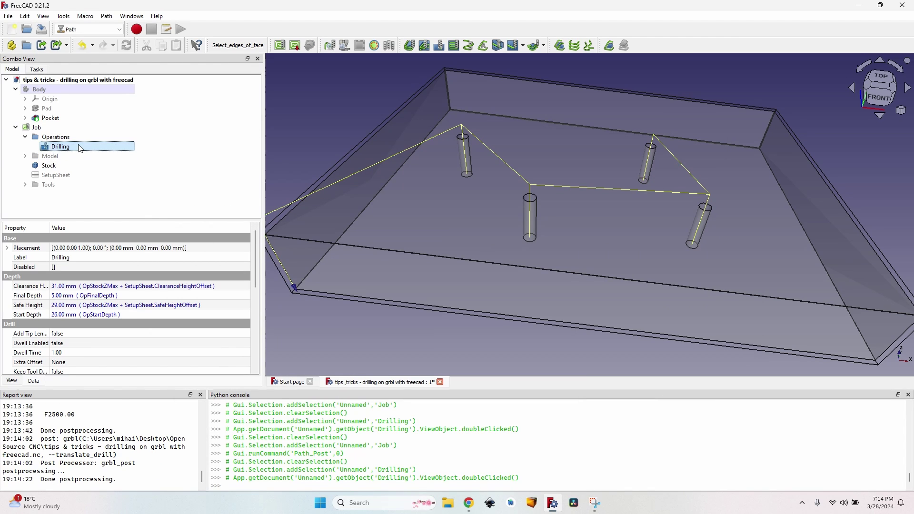
Switch chip breaking off on the Drilling operation, keeping plain pecking
{"action": "double_click", "coordinate": [81, 149]}
{"action": "left_click", "coordinate": [15, 249]}
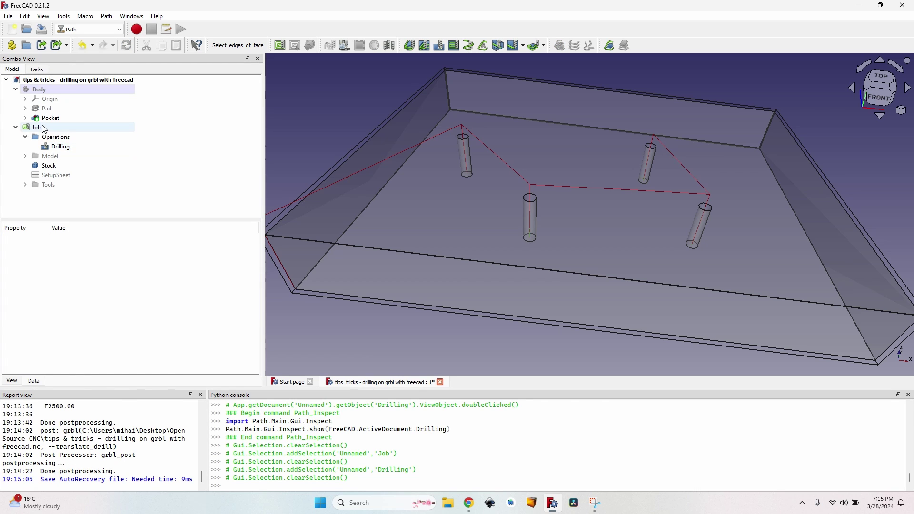
{"action": "left_click", "coordinate": [36, 127]}
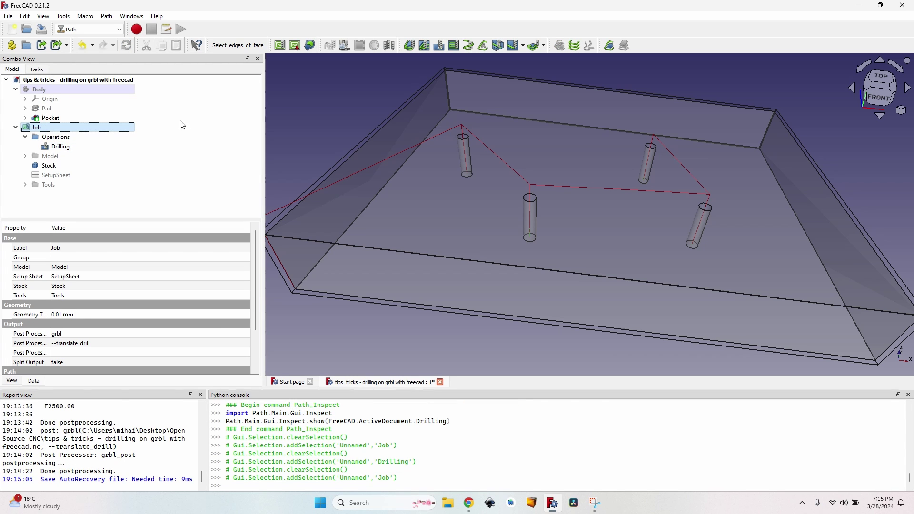
Inspect the Drilling path and highlight its G83 Q3.750 peck commands in the 3D view
{"action": "left_click", "coordinate": [79, 149]}
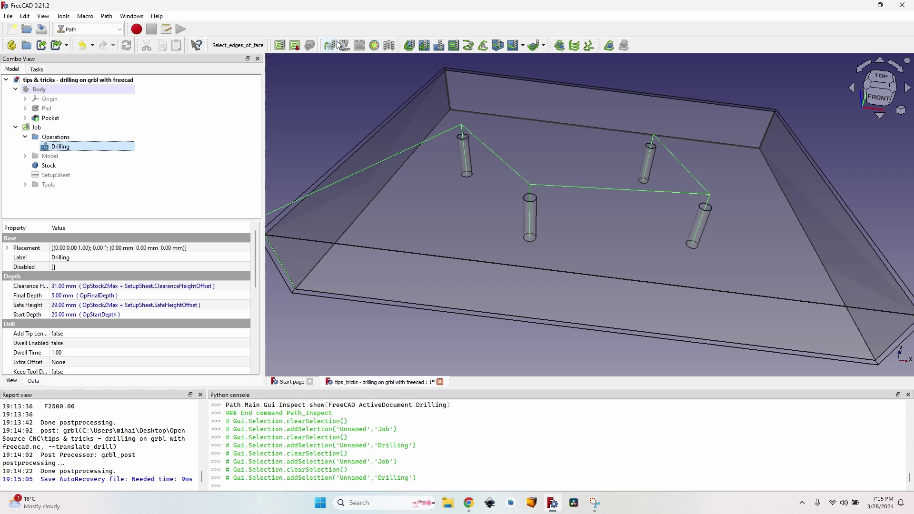
{"action": "left_click", "coordinate": [330, 45]}
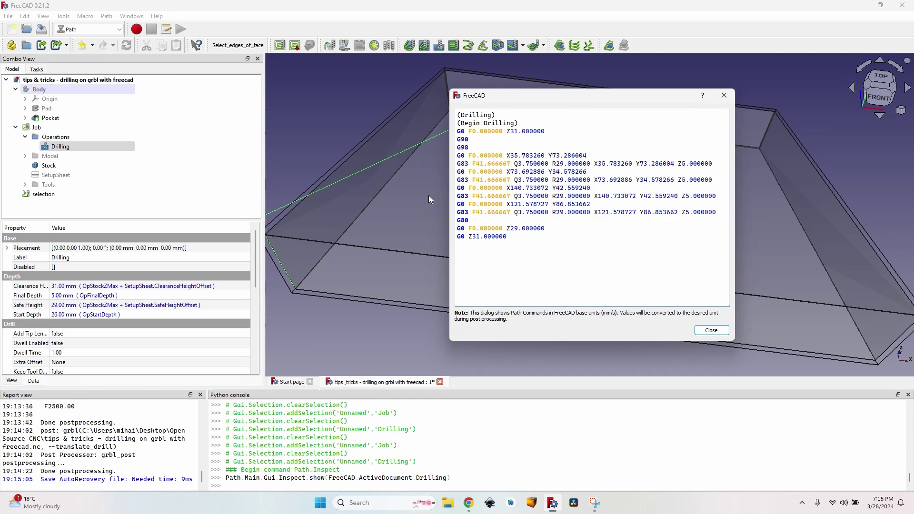
{"action": "left_click_drag", "start_coordinate": [461, 165], "coordinate": [652, 164]}
{"action": "left_click", "coordinate": [652, 164]}
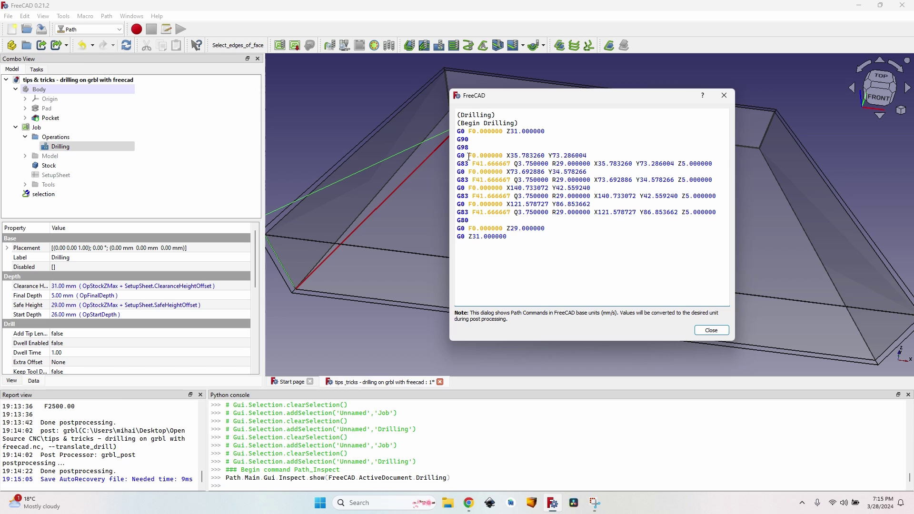
{"action": "left_click_drag", "start_coordinate": [459, 165], "coordinate": [717, 166]}
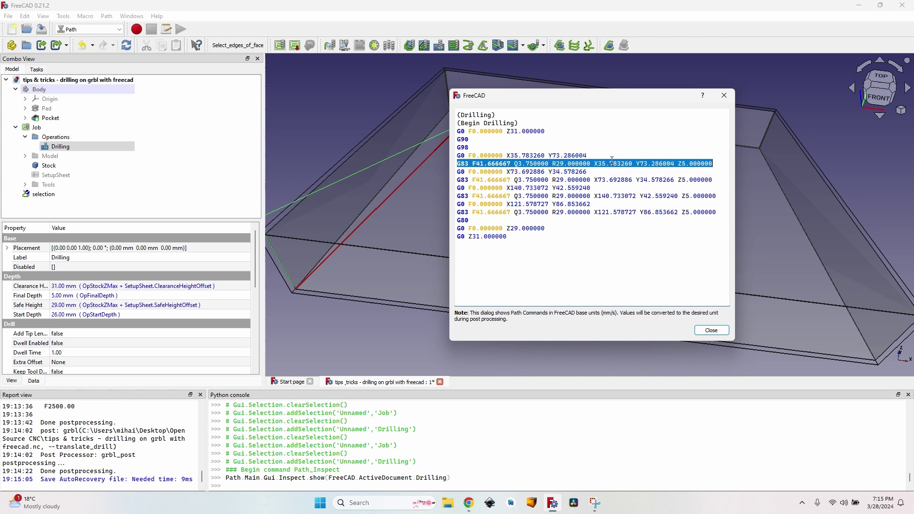
{"action": "key", "text": "ctrl+a"}
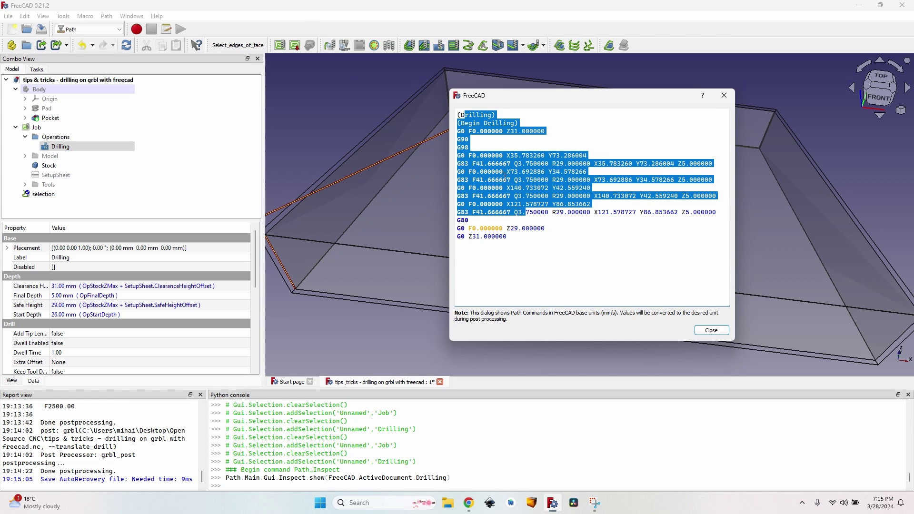
{"action": "left_click", "coordinate": [515, 171]}
{"action": "left_click", "coordinate": [712, 330]}
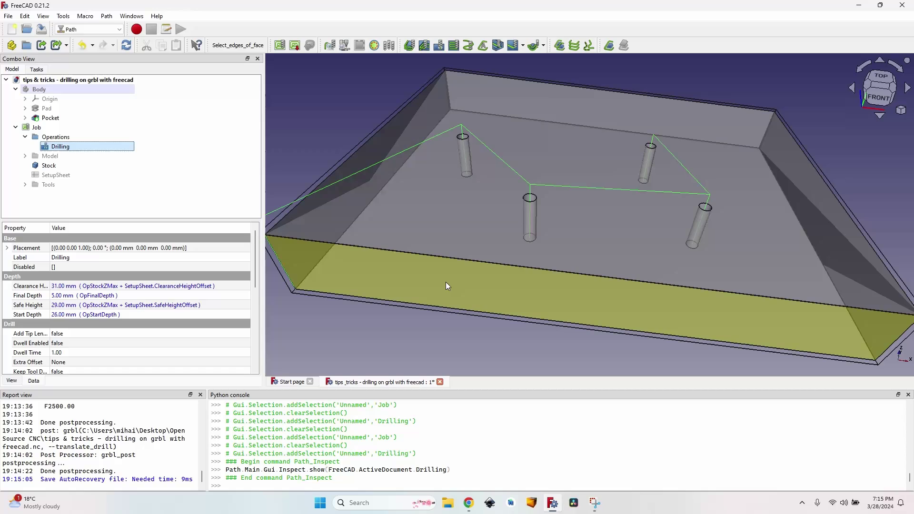
Check that the Job still uses grbl with --translate_drill, then cancel without changes
{"action": "double_click", "coordinate": [36, 128]}
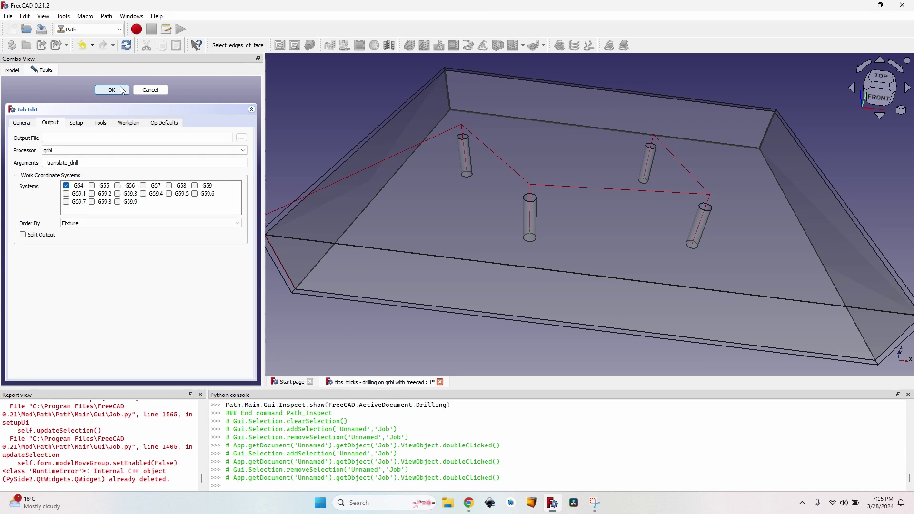
{"action": "left_click", "coordinate": [153, 89]}
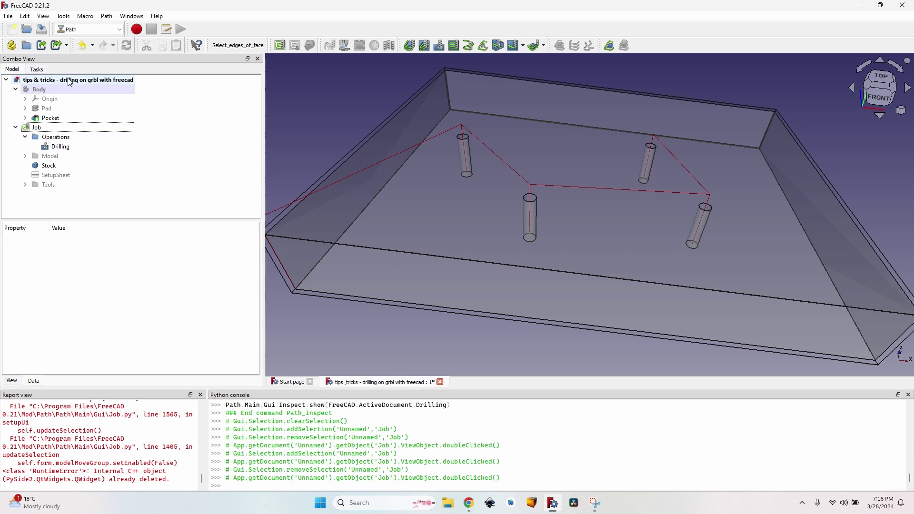